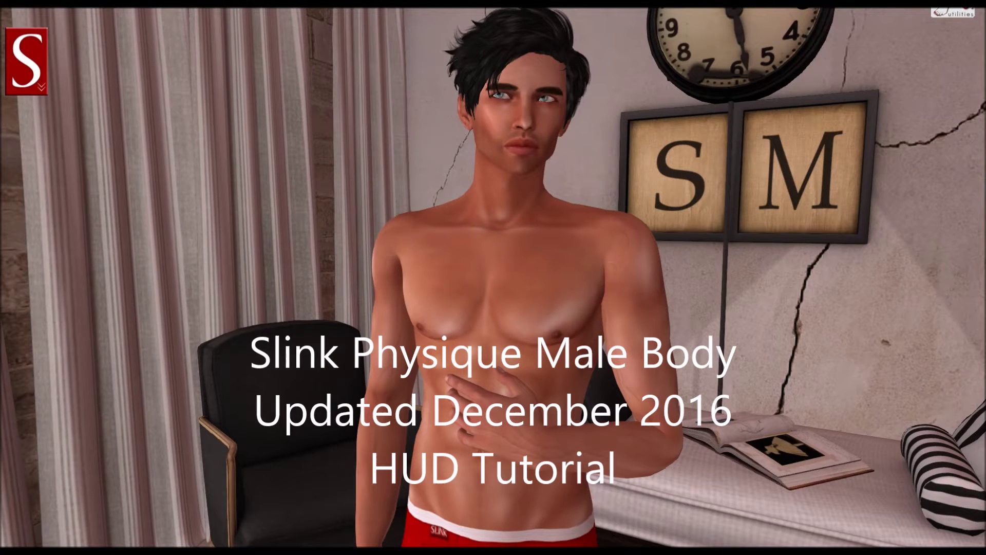
pyautogui.moveTo(498, 152)
pyautogui.mouseDown()
pyautogui.moveTo(498, 129)
pyautogui.moveTo(498, 152)
pyautogui.mouseUp()
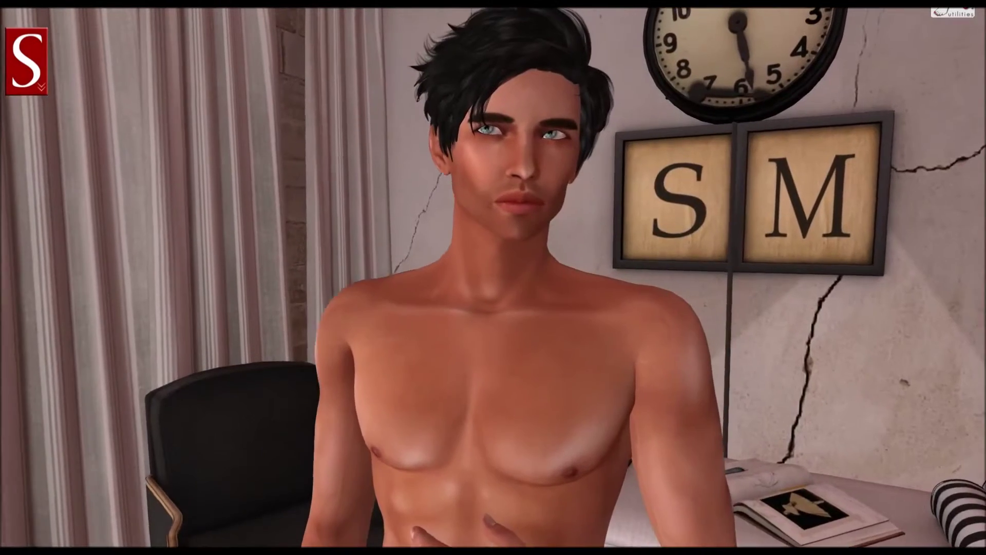
pyautogui.moveTo(685, 329); pyautogui.dragTo(582, 328)
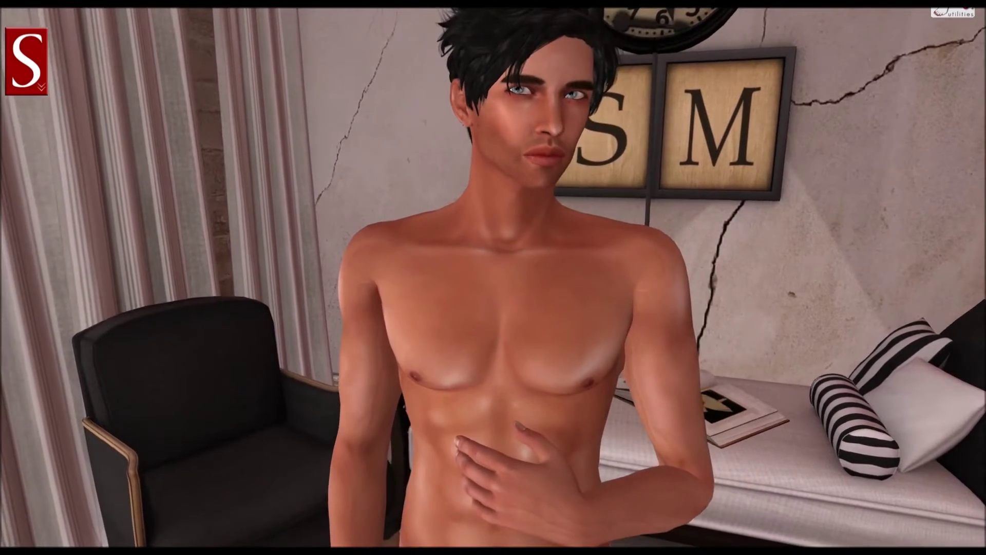
pyautogui.moveTo(492, 291)
pyautogui.mouseDown()
pyautogui.moveTo(491, 313)
pyautogui.moveTo(491, 291)
pyautogui.mouseUp()
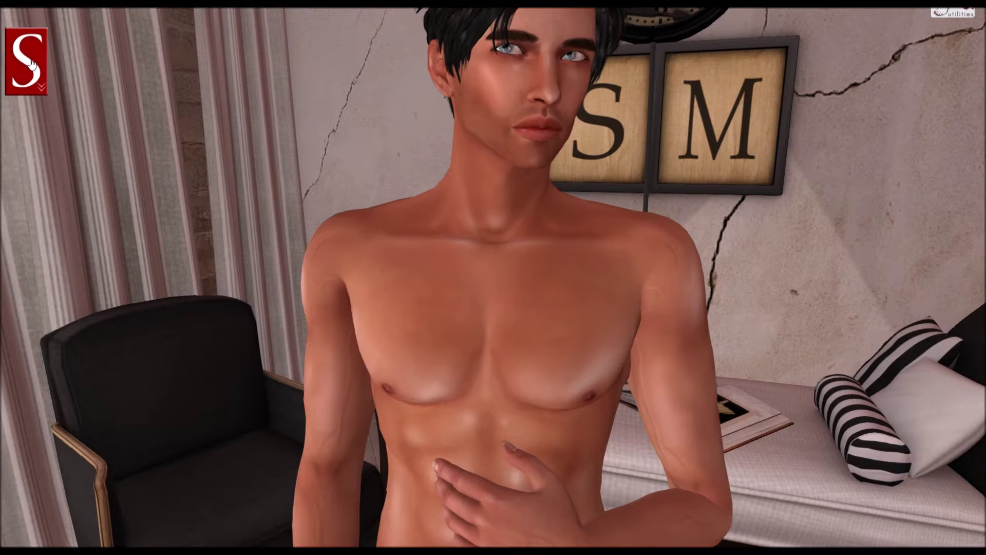
pyautogui.moveTo(478, 266)
pyautogui.mouseDown()
pyautogui.moveTo(483, 285)
pyautogui.moveTo(541, 240)
pyautogui.moveTo(491, 379)
pyautogui.moveTo(488, 282)
pyautogui.mouseUp()
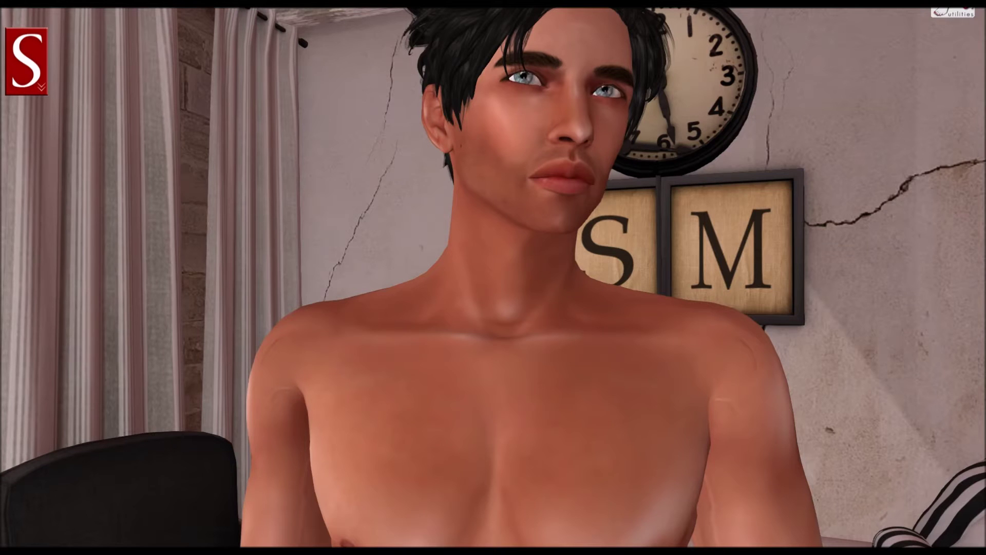
# Step: Expand the Slink body HUD and open its alpha cuts page
pyautogui.click(32, 65)
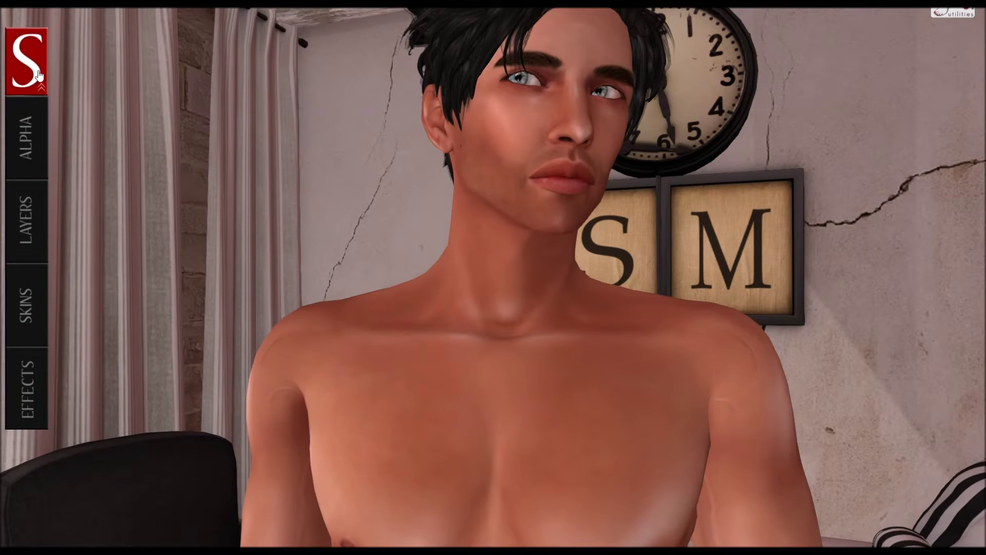
pyautogui.keyDown('alt'); pyautogui.click(505, 476); pyautogui.keyUp('alt')
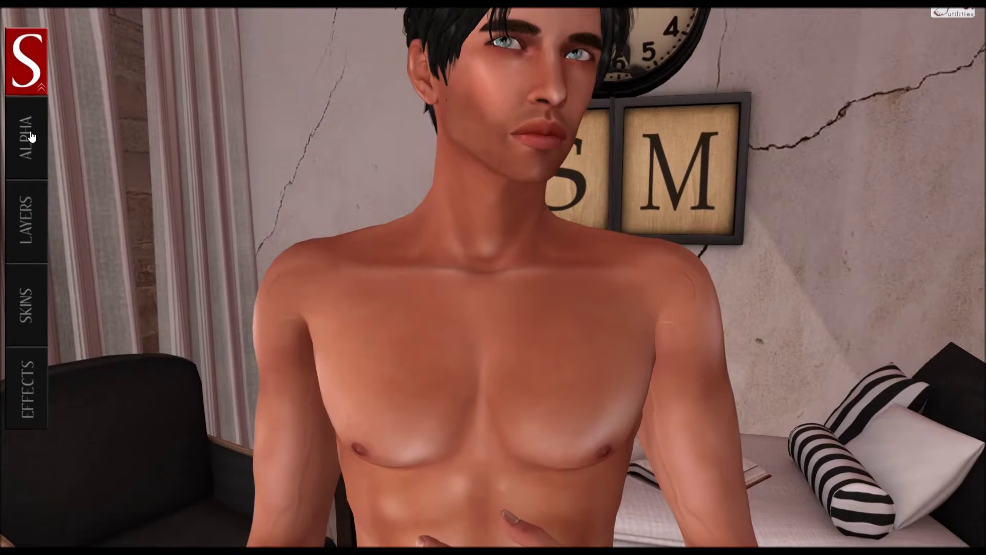
pyautogui.click(31, 132)
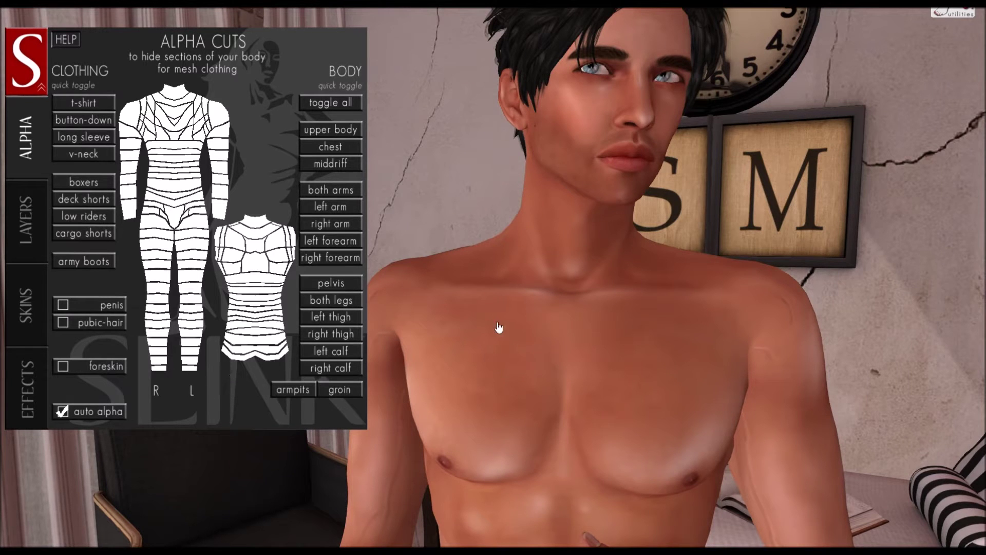
pyautogui.keyDown('alt'); pyautogui.click(528, 317); pyautogui.keyUp('alt')
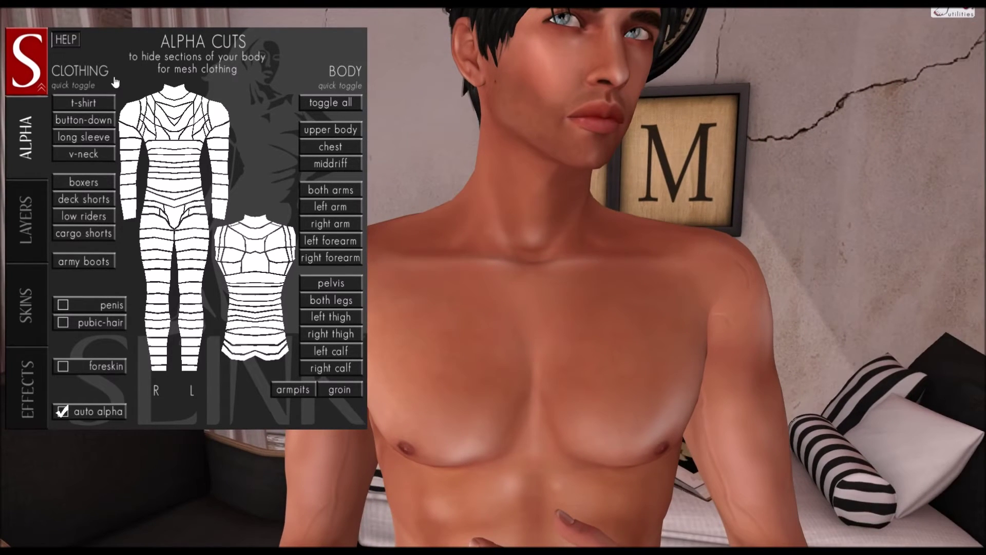
# Step: Hide the abdomen strips just below the chest on the body map, inspect the gap on the avatar, and show them again
pyautogui.click(188, 234)
pyautogui.click(197, 220)
pyautogui.click(194, 233)
pyautogui.click(199, 221)
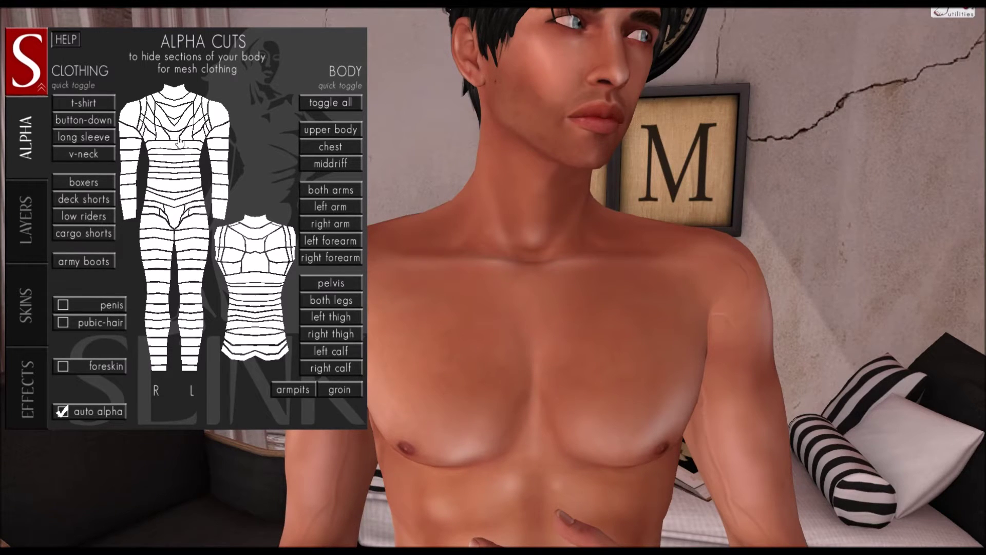
pyautogui.click(182, 155)
pyautogui.click(182, 153)
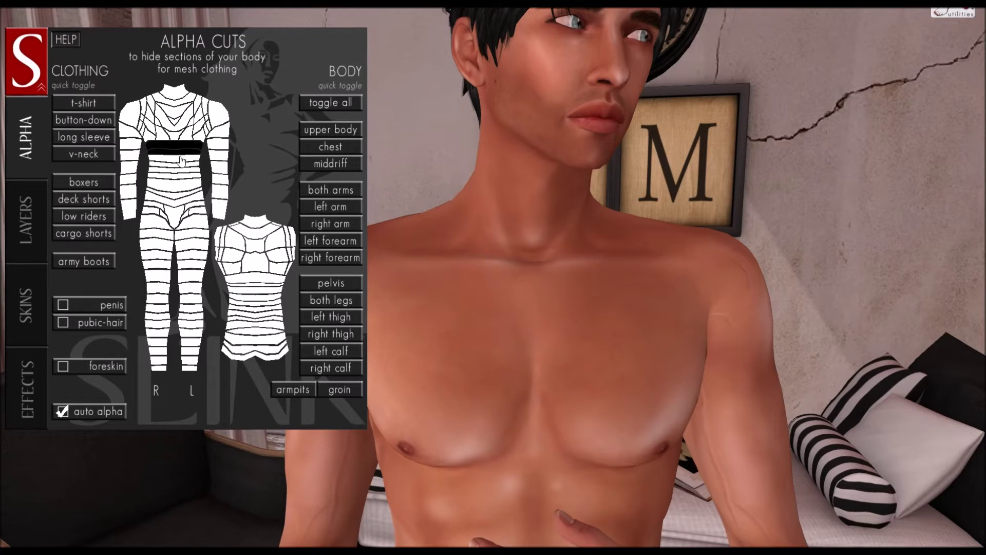
pyautogui.click(181, 163)
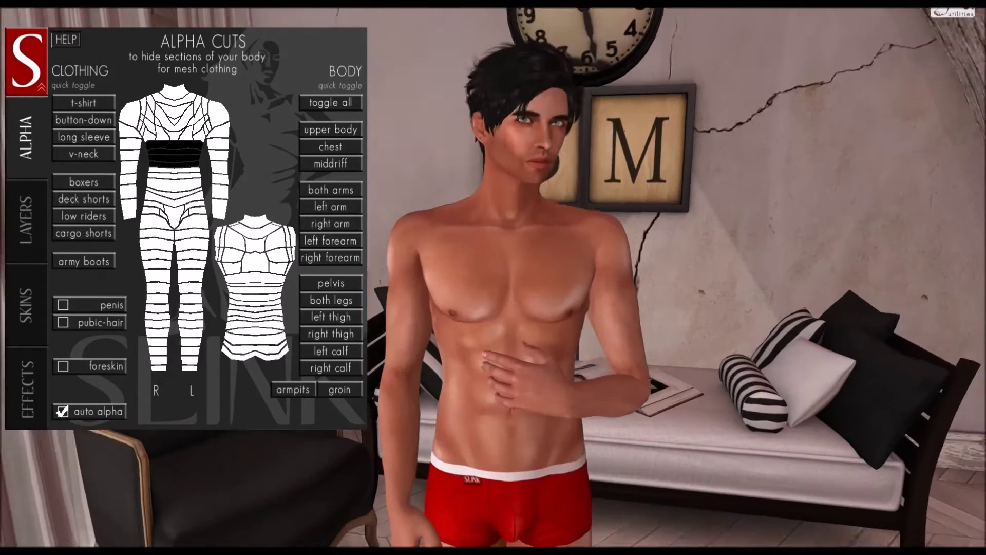
pyautogui.keyDown('alt'); pyautogui.moveTo(496, 293); pyautogui.dragTo(496, 257); pyautogui.keyUp('alt')
pyautogui.keyDown('alt'); pyautogui.moveTo(438, 288); pyautogui.dragTo(471, 277); pyautogui.keyUp('alt')
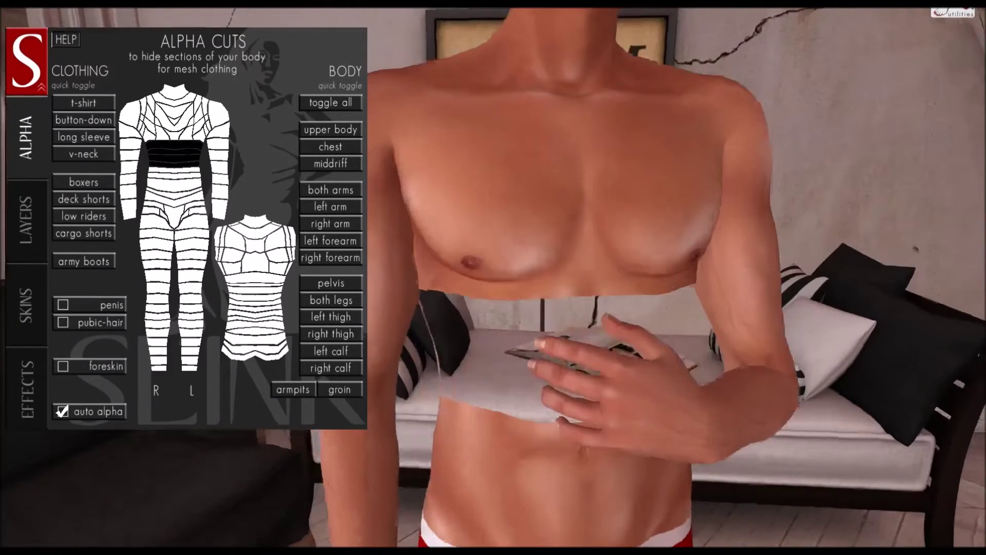
pyautogui.click(182, 167)
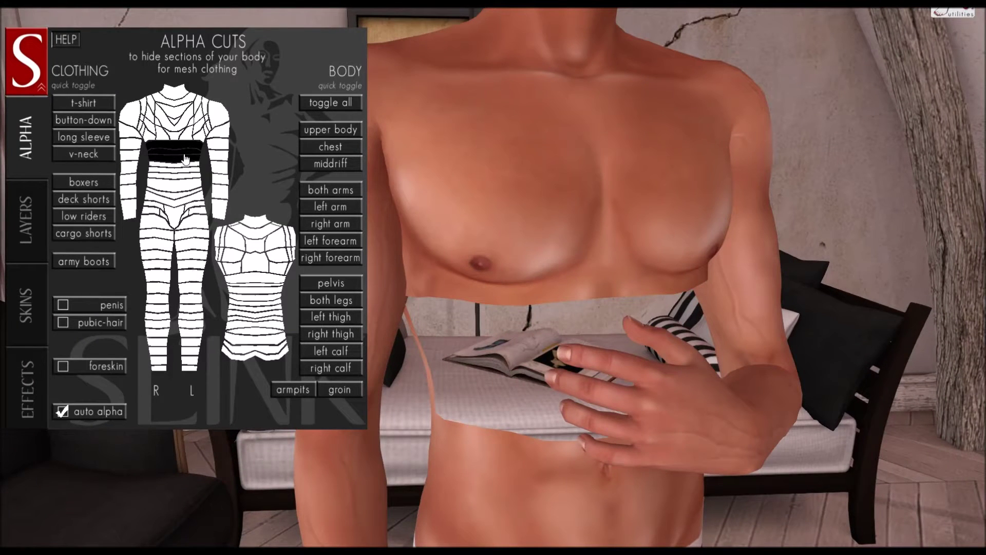
pyautogui.click(189, 148)
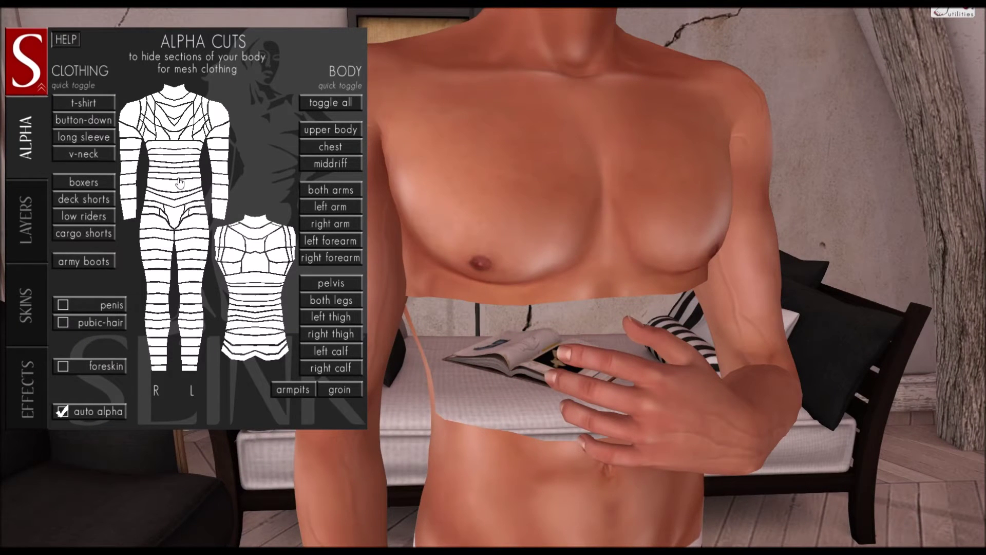
# Step: Hide the left arm's segments one by one on the body map, from the shoulder down to the forearm
pyautogui.click(221, 118)
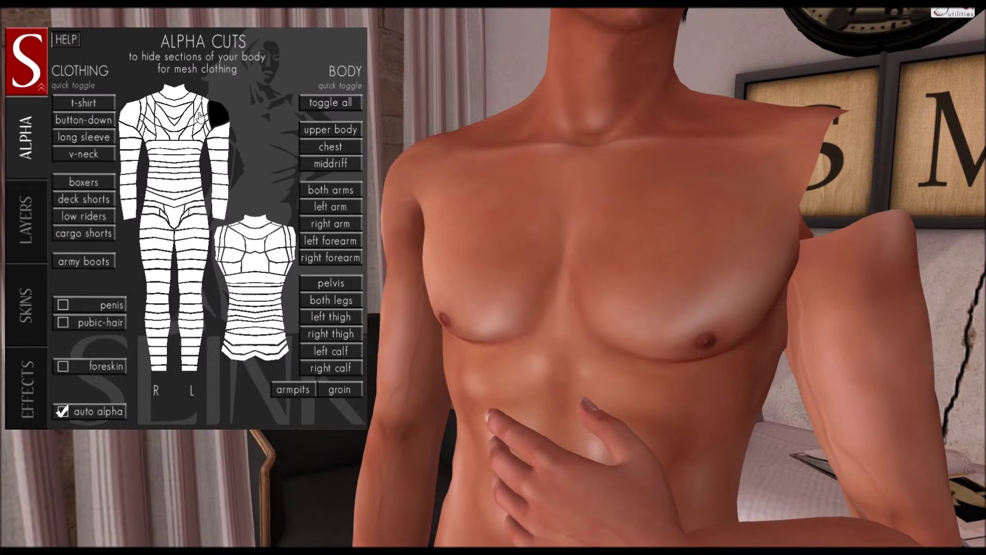
pyautogui.click(220, 111)
pyautogui.click(221, 132)
pyautogui.click(221, 144)
pyautogui.click(221, 157)
pyautogui.click(221, 174)
pyautogui.click(222, 196)
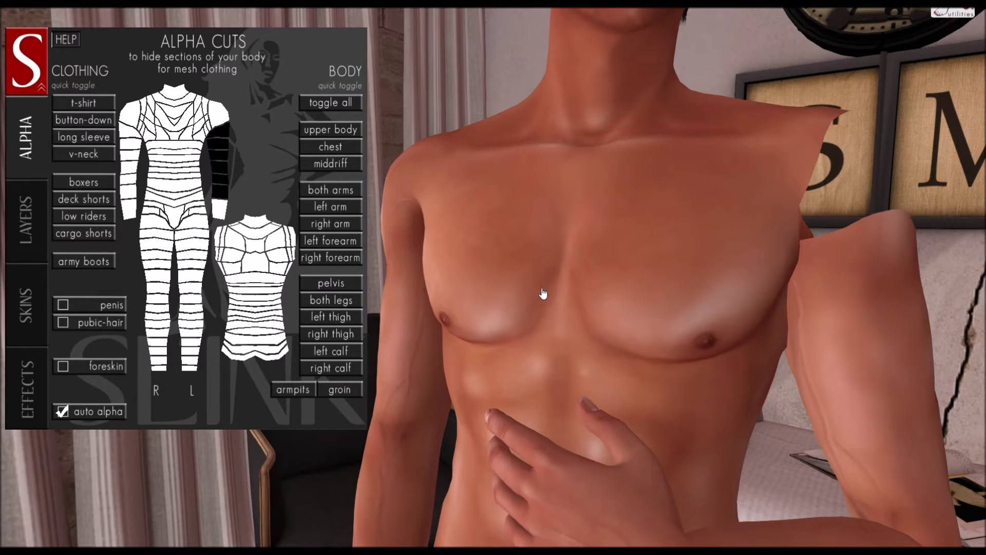
pyautogui.moveTo(564, 327); pyautogui.dragTo(483, 398)
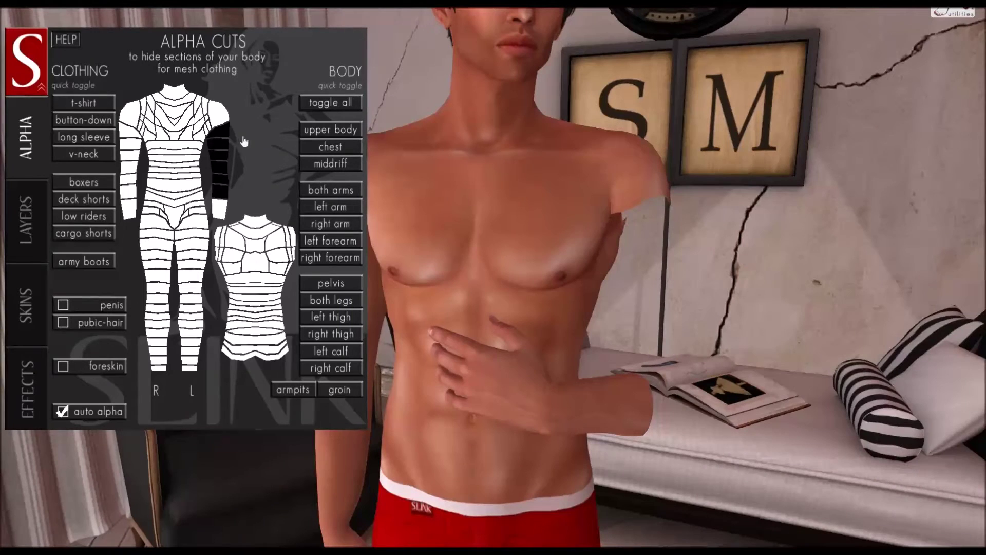
# Step: Show the hidden left arm segments again, working down to the forearm
pyautogui.click(220, 131)
pyautogui.click(220, 142)
pyautogui.click(219, 155)
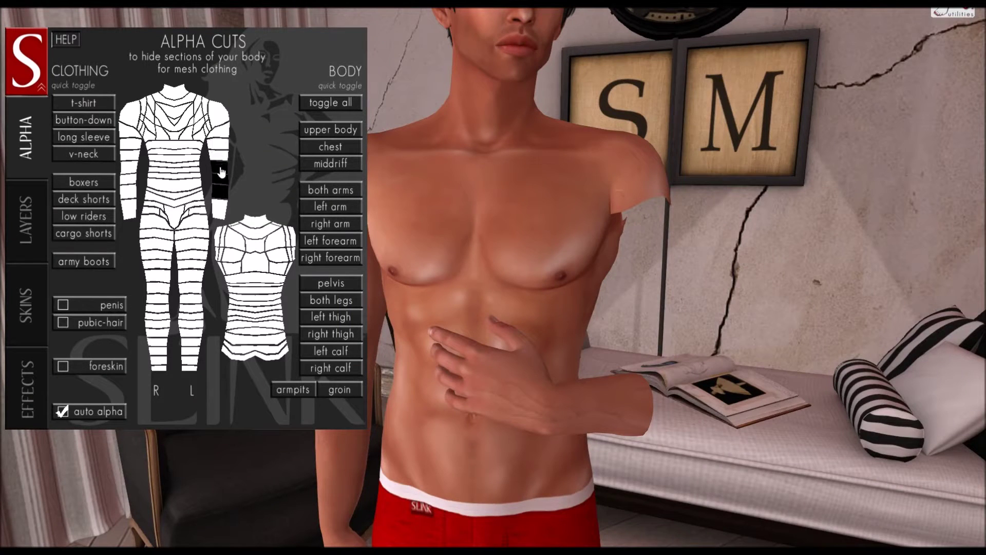
pyautogui.click(221, 178)
pyautogui.click(226, 194)
# Step: Hide only the middle segments of the left arm, from the upper arm to around the elbow
pyautogui.click(218, 142)
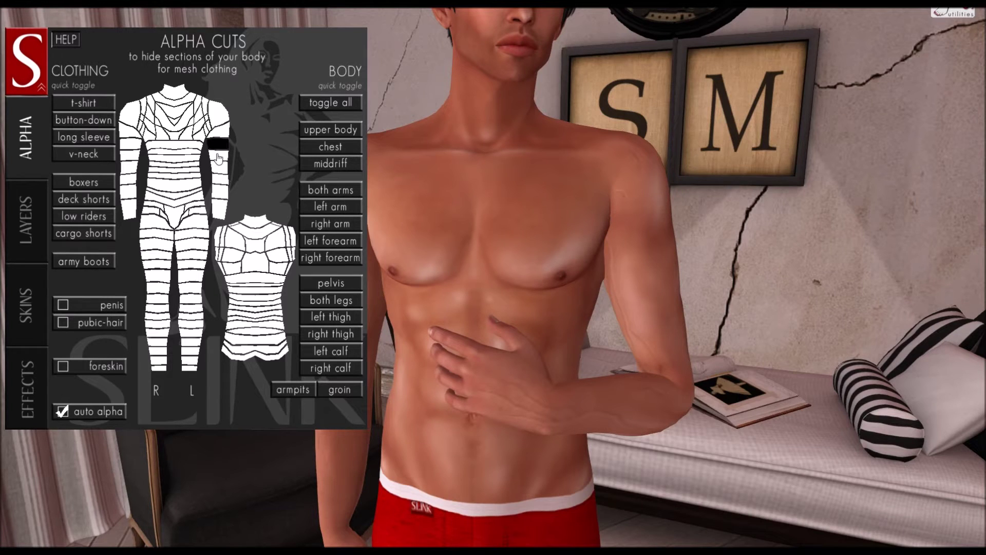
pyautogui.click(218, 157)
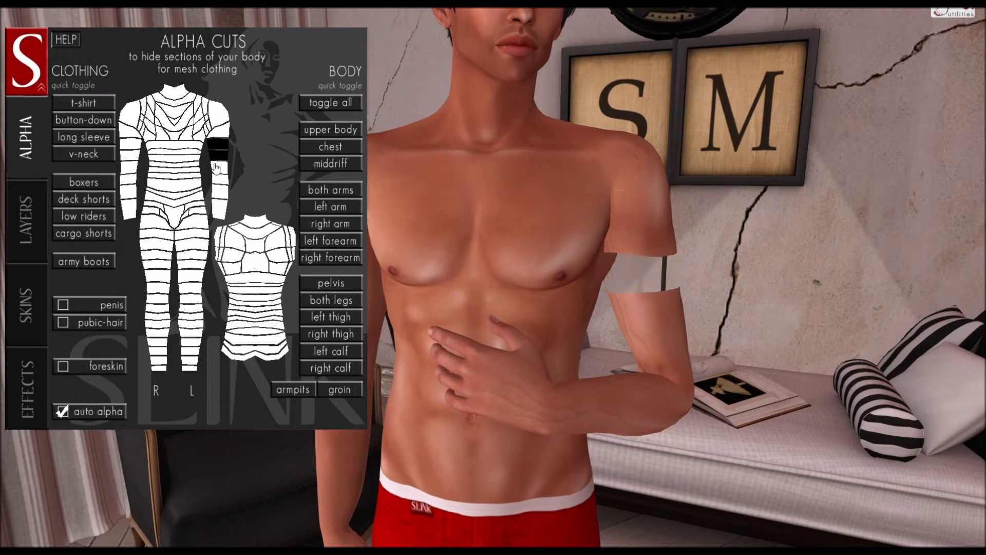
pyautogui.click(216, 169)
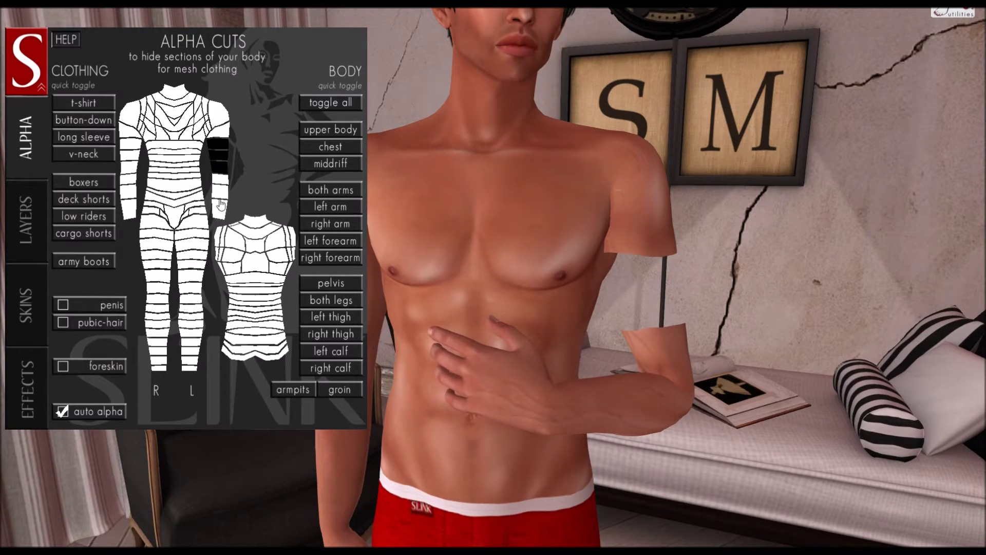
pyautogui.click(221, 178)
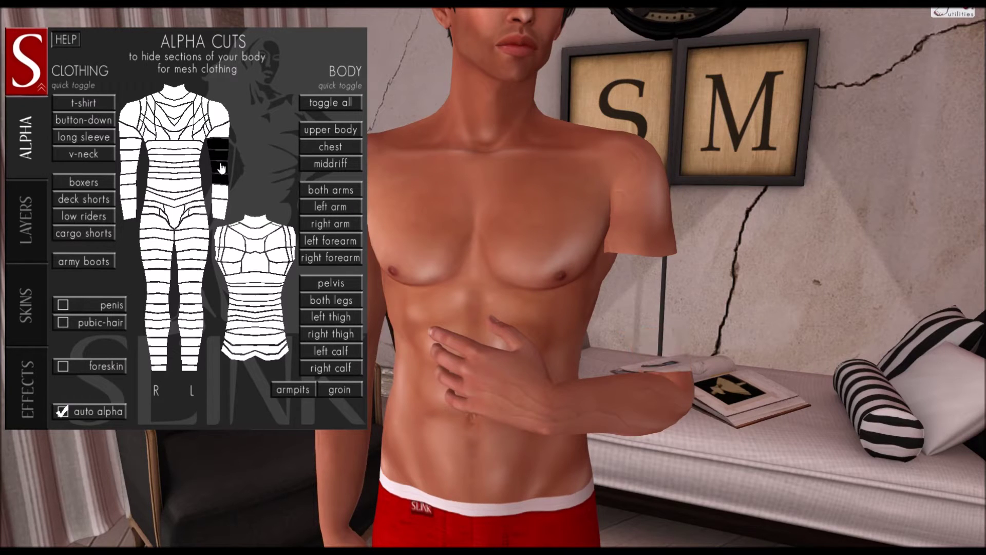
# Step: Show the middle segments of the left arm again
pyautogui.click(222, 162)
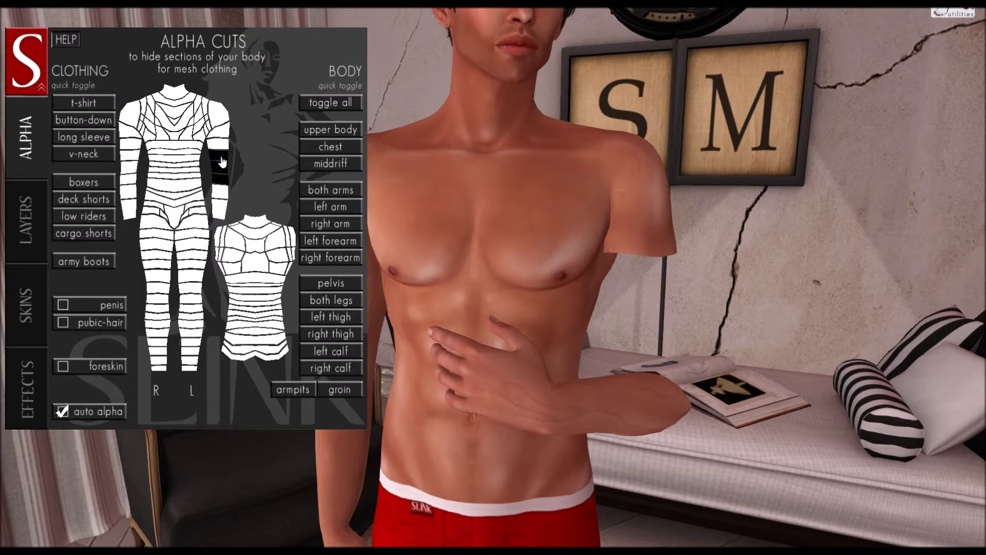
pyautogui.click(224, 169)
pyautogui.click(224, 179)
# Step: Hide the body sections covered by a t-shirt using the clothing quick toggle
pyautogui.keyDown('alt'); pyautogui.click(414, 266); pyautogui.keyUp('alt')
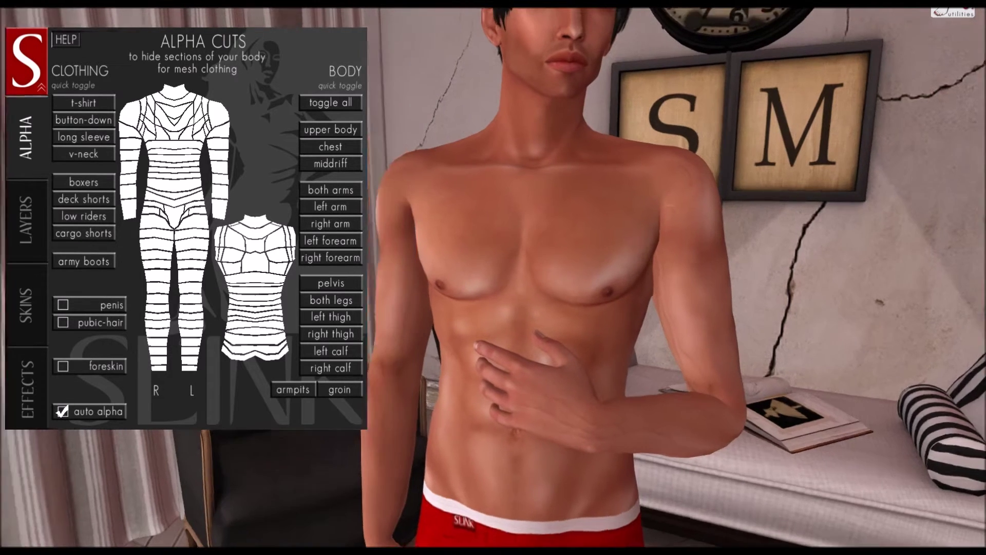
pyautogui.keyDown('alt'); pyautogui.click(516, 348); pyautogui.keyUp('alt')
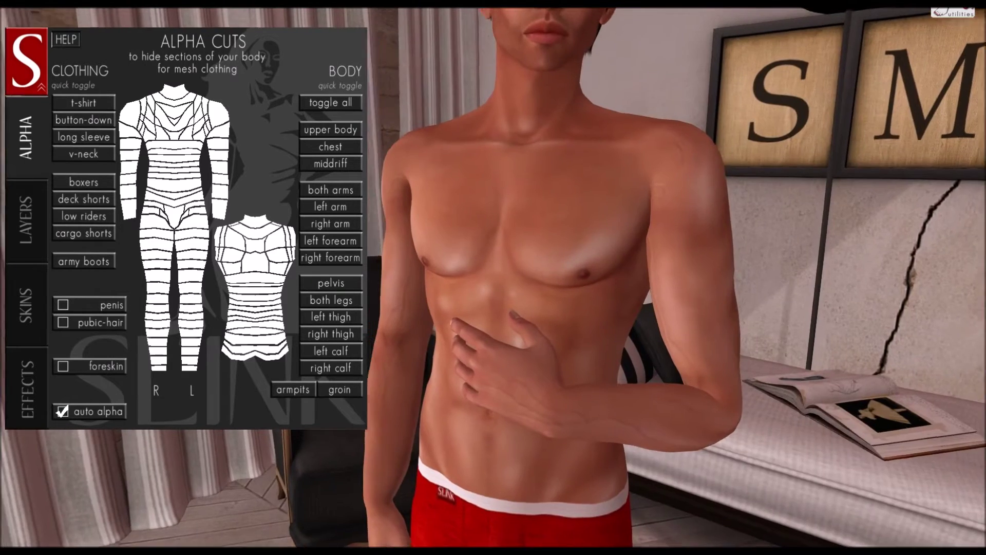
pyautogui.moveTo(464, 369); pyautogui.dragTo(495, 290)
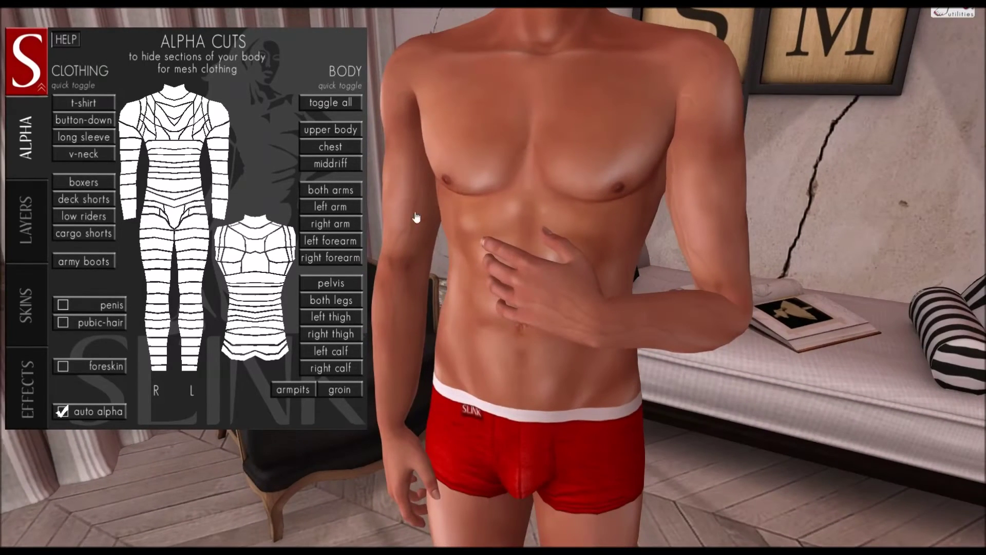
pyautogui.moveTo(500, 221); pyautogui.dragTo(470, 248)
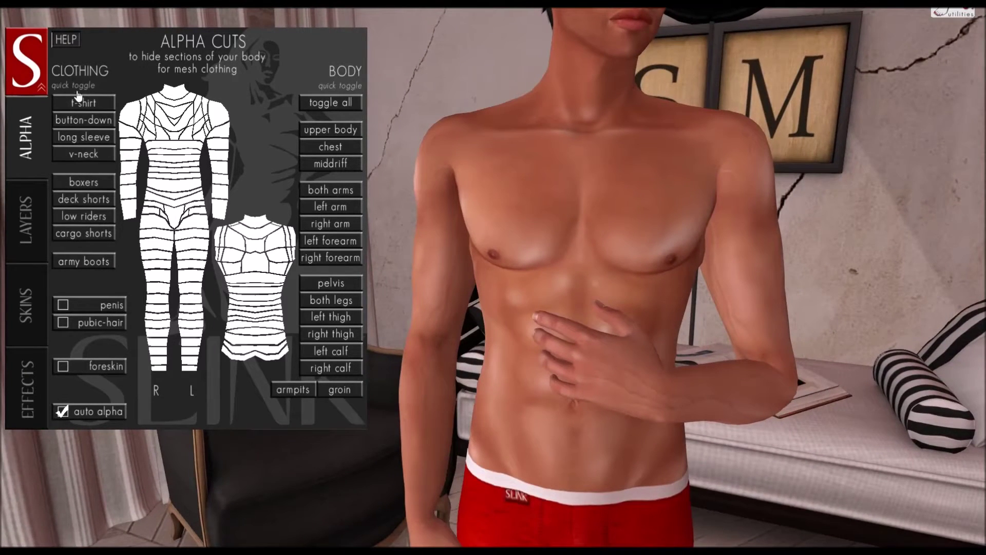
pyautogui.click(84, 102)
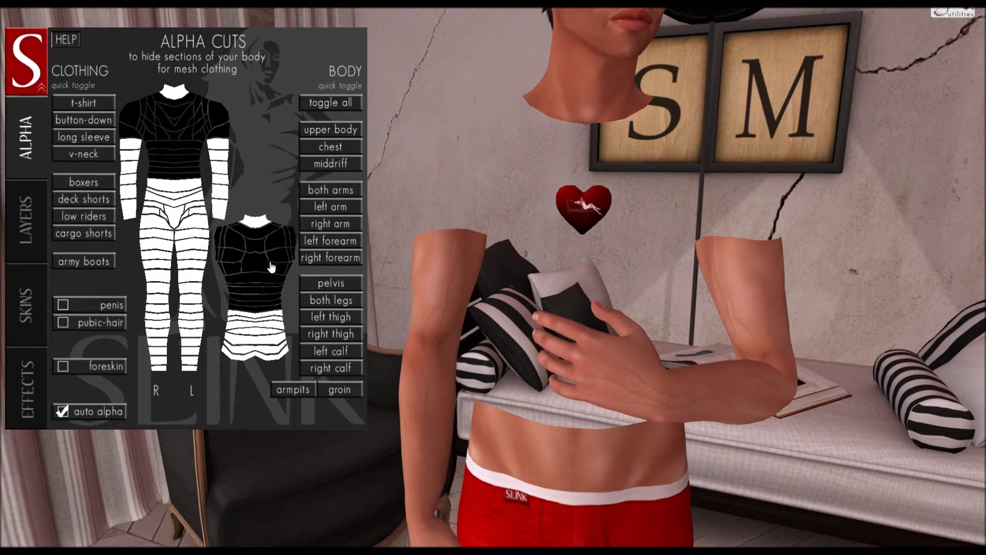
# Step: Fine-tune the t-shirt cut by showing the upper arm strips and hiding one more strip at the waist
pyautogui.moveTo(471, 289); pyautogui.dragTo(493, 290)
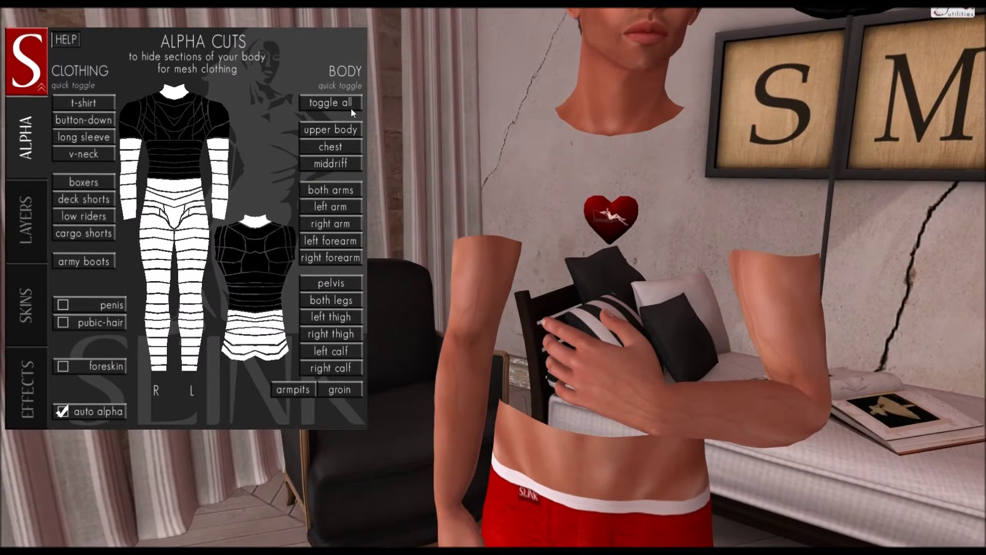
pyautogui.click(222, 135)
pyautogui.scroll(-4, 756, 267)
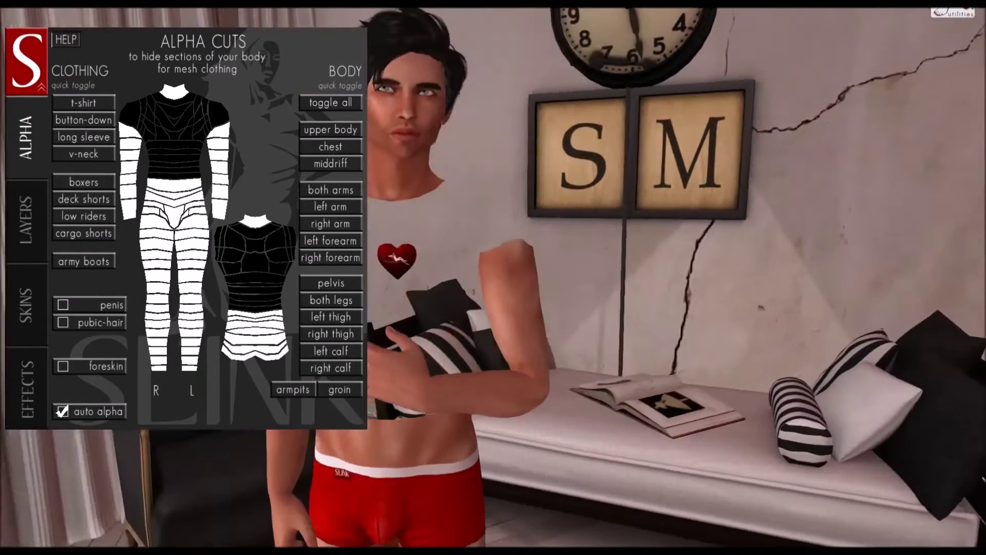
pyautogui.moveTo(397, 277); pyautogui.dragTo(417, 352)
pyautogui.scroll(3, 417, 351)
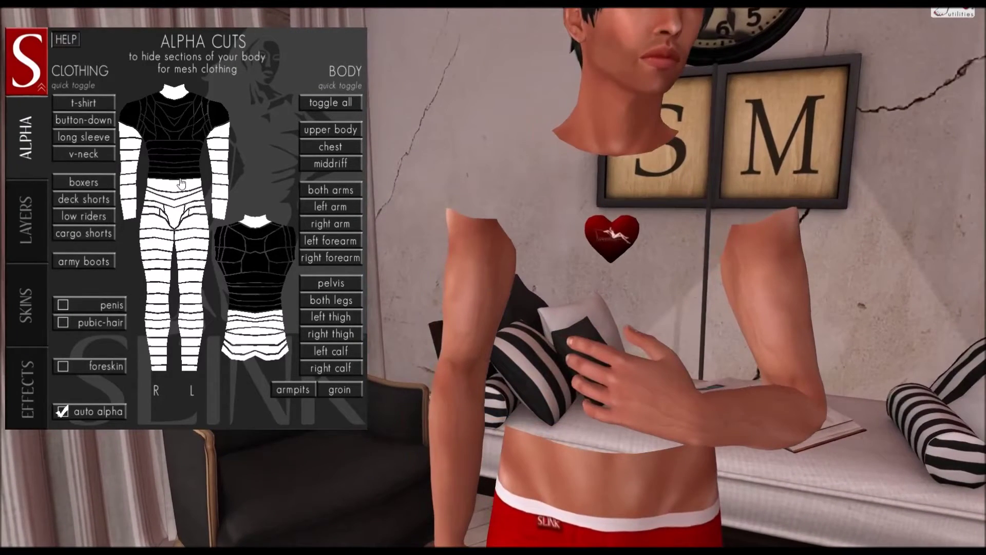
pyautogui.keyDown('alt'); pyautogui.click(544, 474); pyautogui.keyUp('alt')
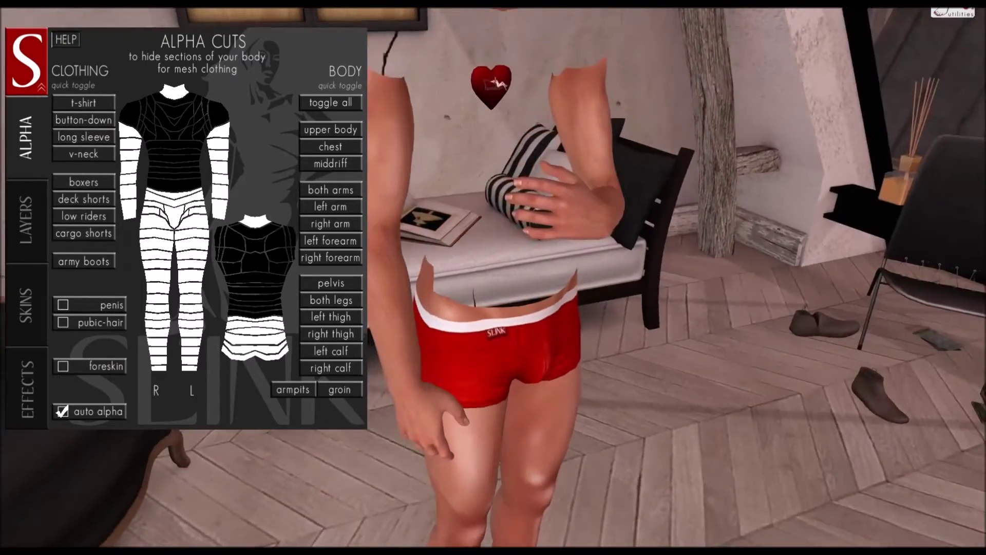
pyautogui.moveTo(493, 278); pyautogui.dragTo(422, 231)
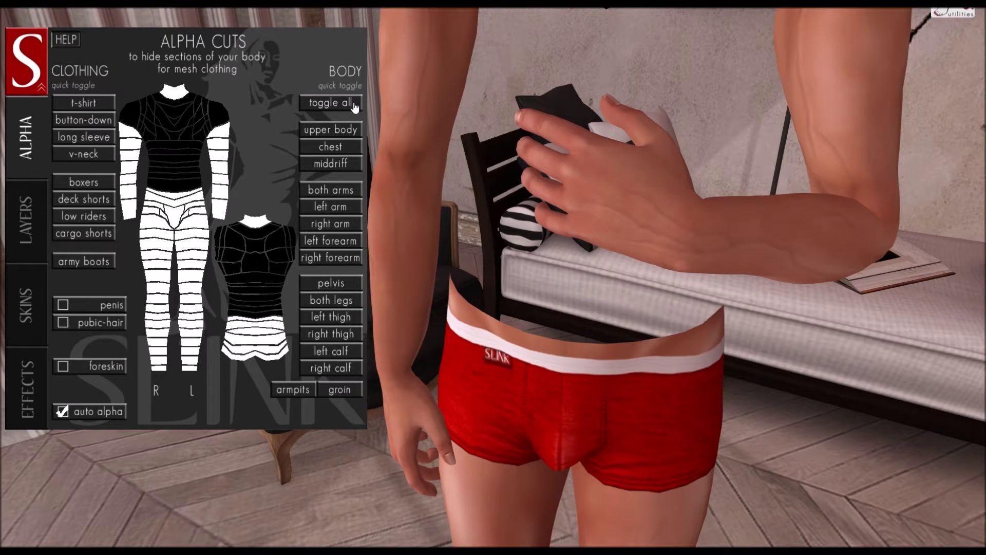
# Step: Show all body sections again, and toggle off the pelvis and both legs with the body quick toggles
pyautogui.click(327, 105)
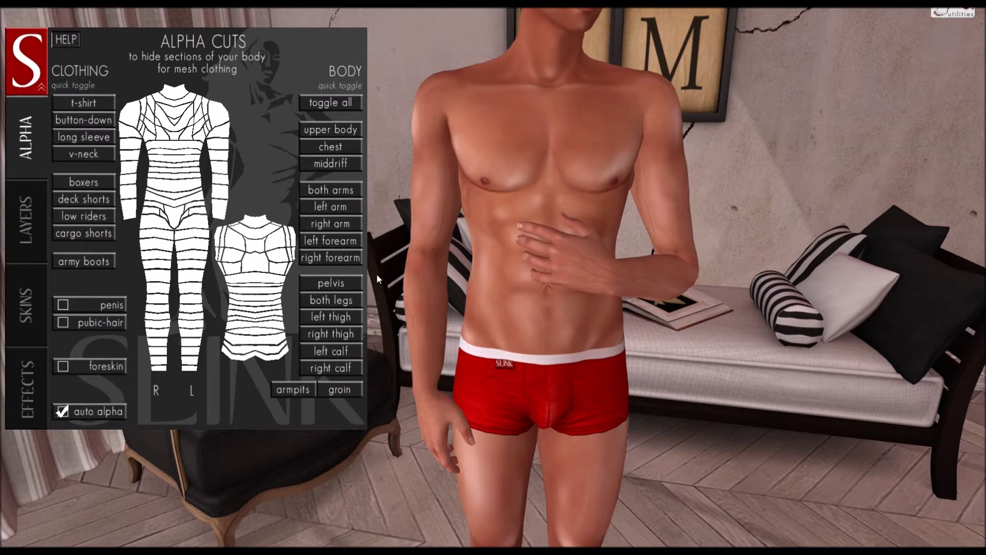
pyautogui.click(336, 284)
pyautogui.click(333, 301)
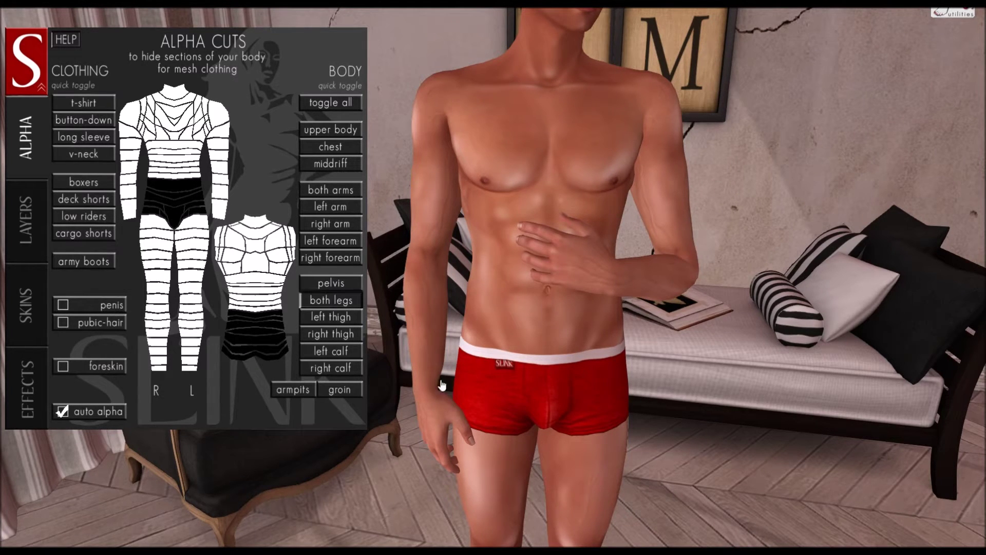
# Step: Refine the lower-body cut by showing the upper pelvis strips again on the front and back of the body
pyautogui.moveTo(501, 334); pyautogui.dragTo(504, 182)
pyautogui.moveTo(520, 121); pyautogui.dragTo(493, 290)
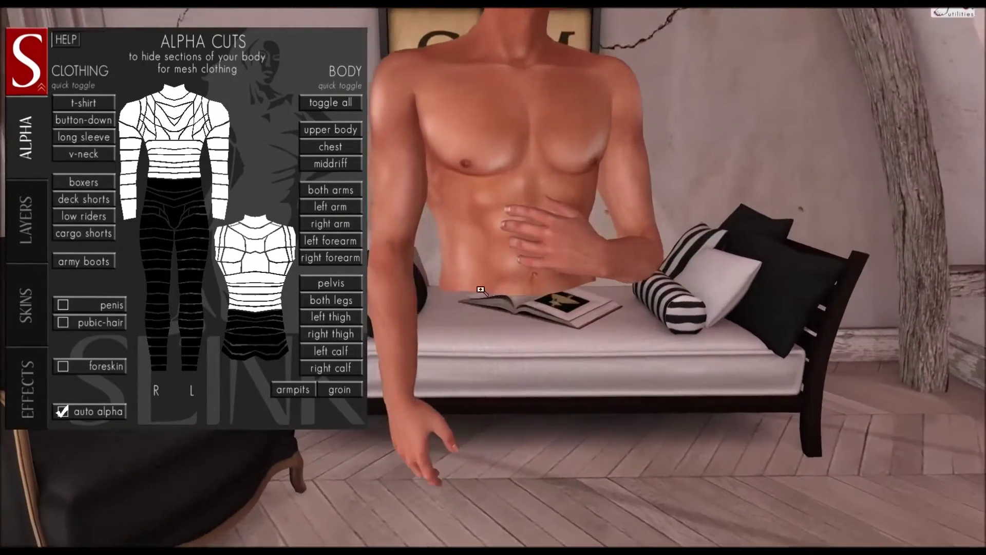
pyautogui.click(180, 188)
pyautogui.click(240, 311)
pyautogui.click(237, 316)
pyautogui.moveTo(642, 497); pyautogui.dragTo(663, 406)
pyautogui.moveTo(621, 180); pyautogui.dragTo(494, 292)
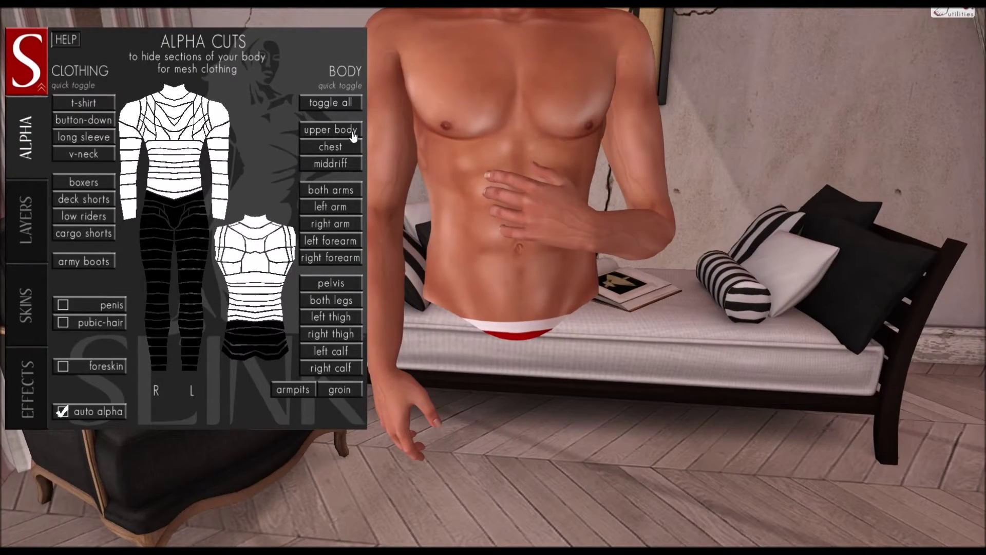
# Step: Show all body sections again with the body quick toggle
pyautogui.moveTo(489, 320); pyautogui.dragTo(457, 280)
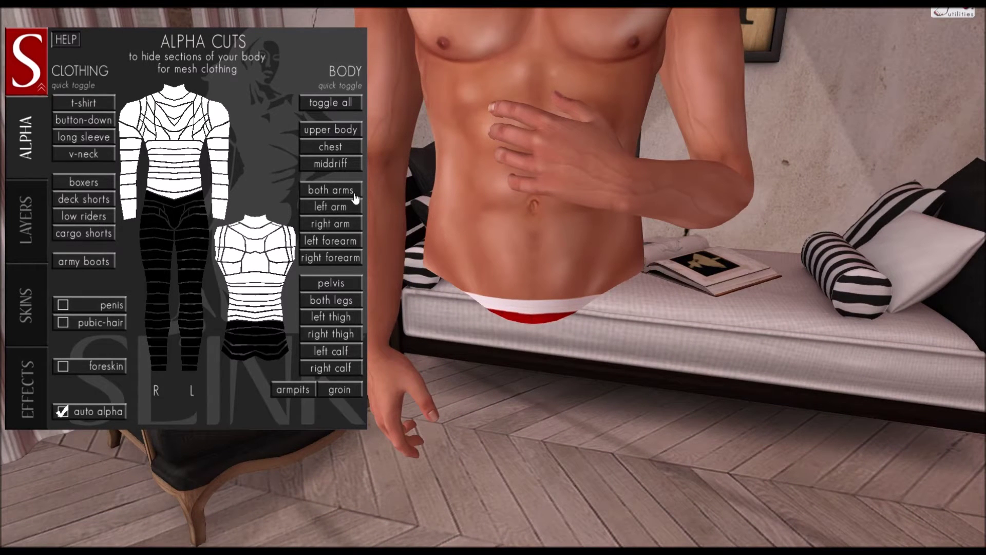
pyautogui.click(325, 105)
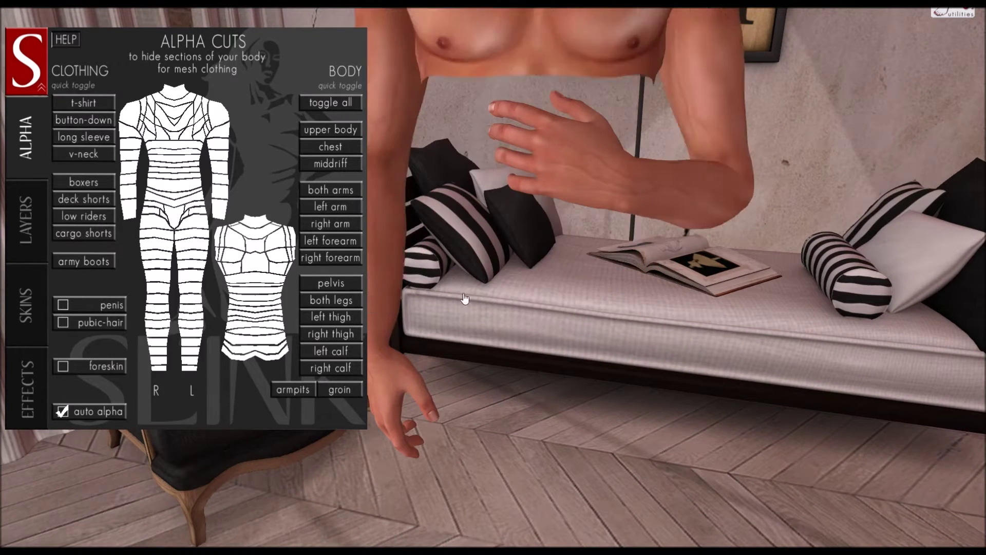
pyautogui.moveTo(528, 286); pyautogui.dragTo(457, 314)
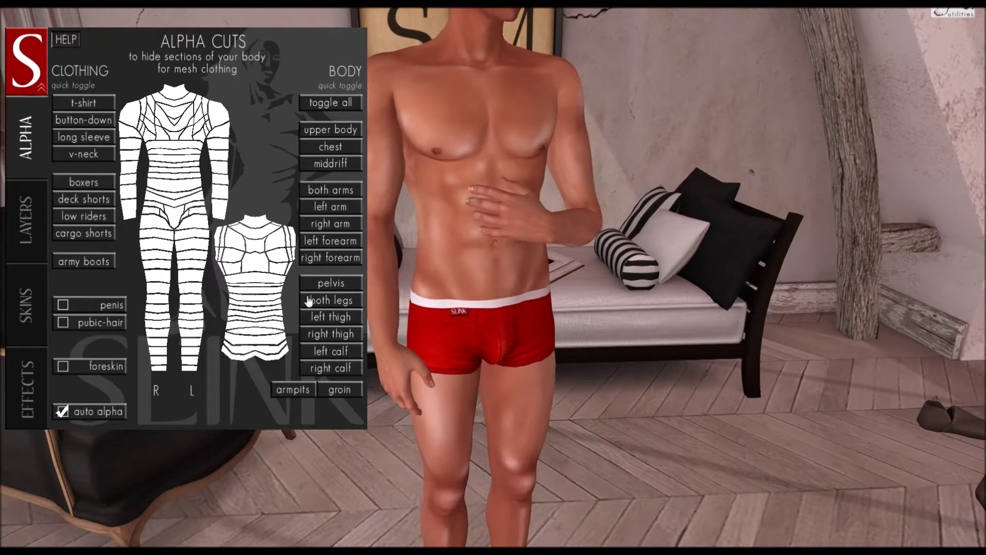
pyautogui.moveTo(452, 282); pyautogui.dragTo(421, 277)
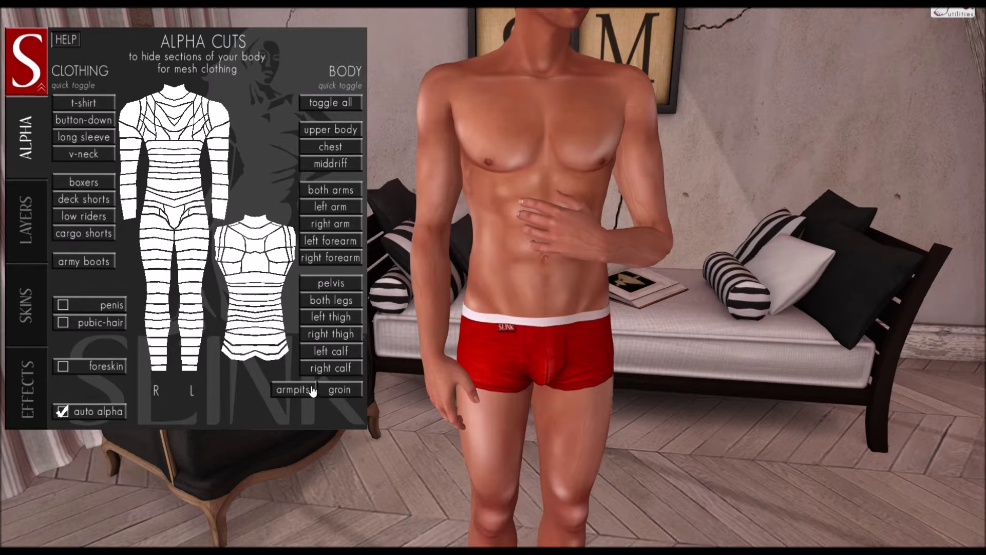
# Step: Toggle the groin area of the skin layer and inspect the boxers up close
pyautogui.click(341, 391)
pyautogui.keyDown('alt'); pyautogui.click(541, 377); pyautogui.keyUp('alt')
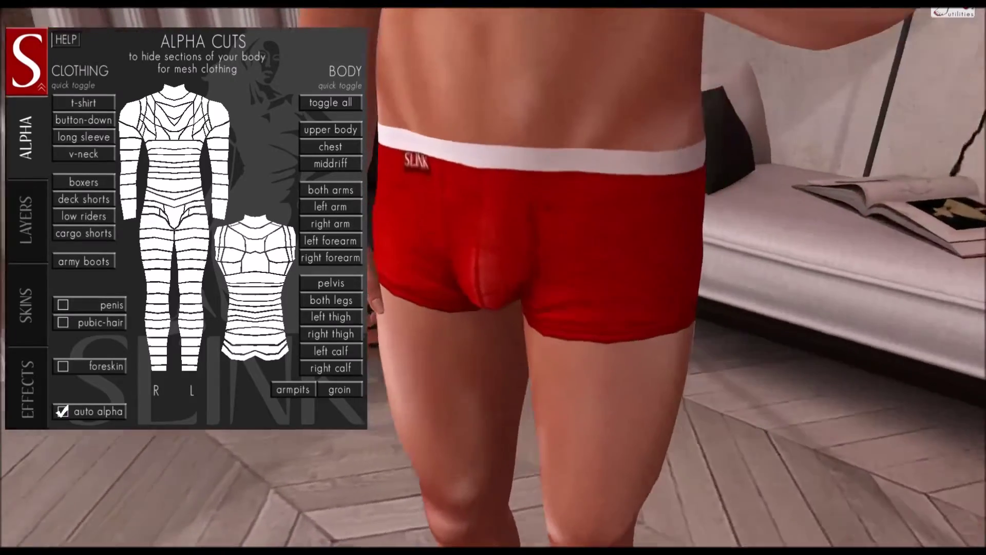
pyautogui.moveTo(489, 238); pyautogui.dragTo(475, 260)
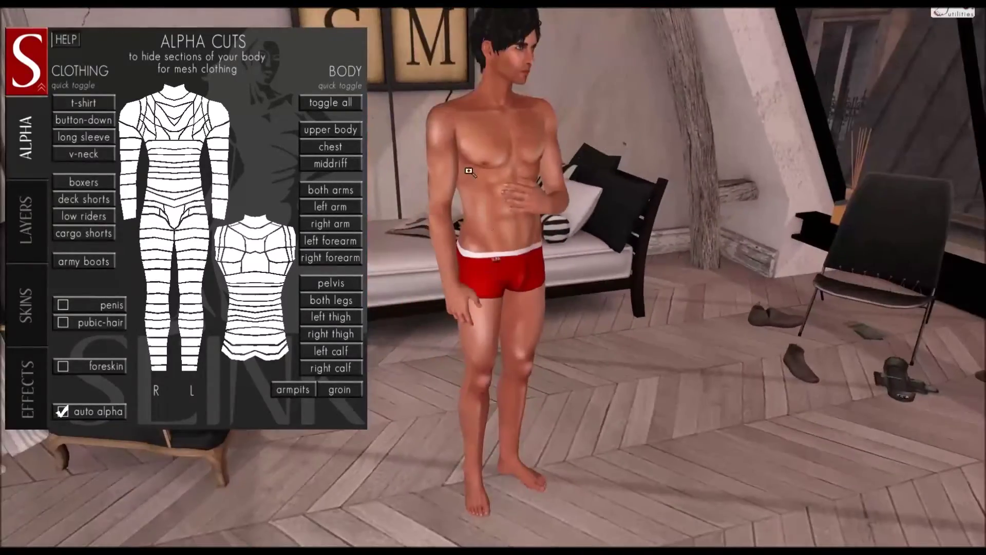
# Step: Inspect the armpit up close and toggle the armpit areas of the skin layer
pyautogui.keyDown('alt'); pyautogui.click(471, 154); pyautogui.keyUp('alt')
pyautogui.moveTo(472, 154); pyautogui.dragTo(431, 128)
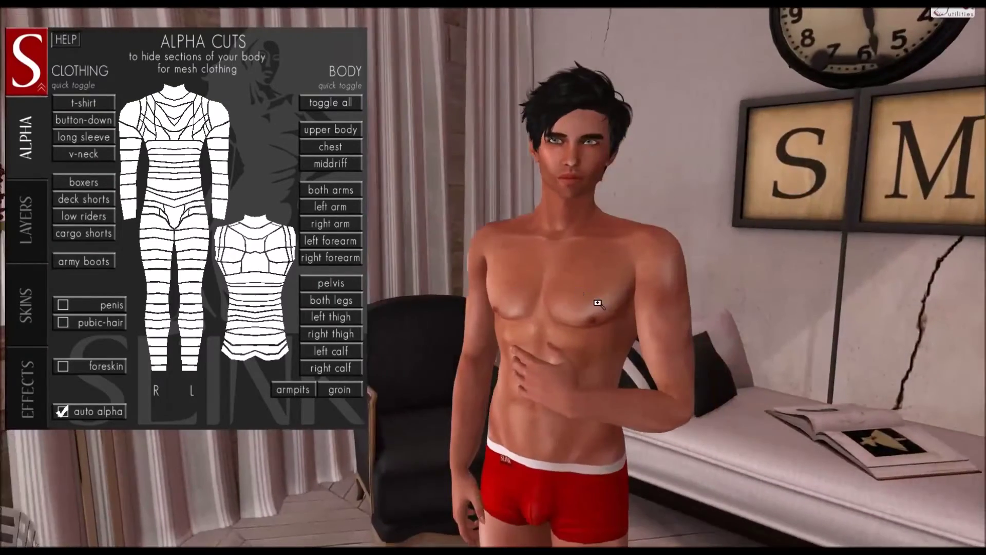
pyautogui.moveTo(601, 303); pyautogui.dragTo(601, 246)
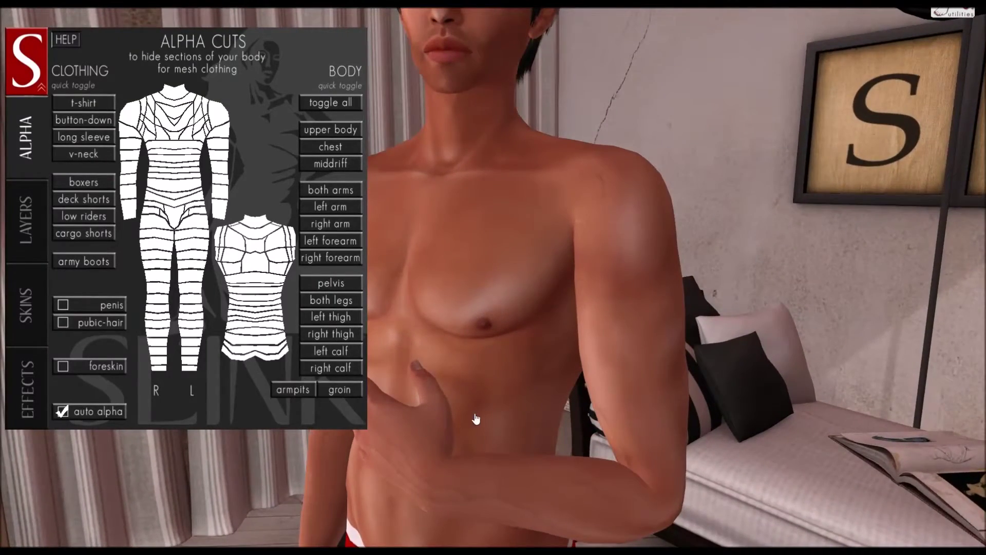
pyautogui.moveTo(549, 291); pyautogui.dragTo(406, 262)
pyautogui.moveTo(627, 381); pyautogui.dragTo(419, 247)
pyautogui.press('Escape')
pyautogui.moveTo(407, 302); pyautogui.dragTo(506, 278)
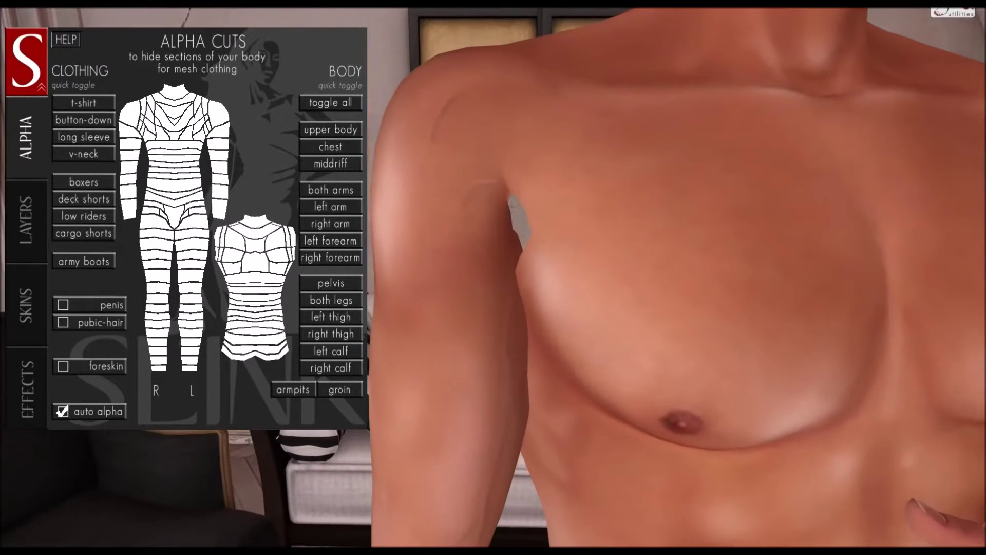
pyautogui.click(311, 392)
# Step: Toggle the groin area of the skin layer once more
pyautogui.moveTo(667, 292); pyautogui.dragTo(667, 391)
pyautogui.moveTo(514, 390); pyautogui.dragTo(481, 288)
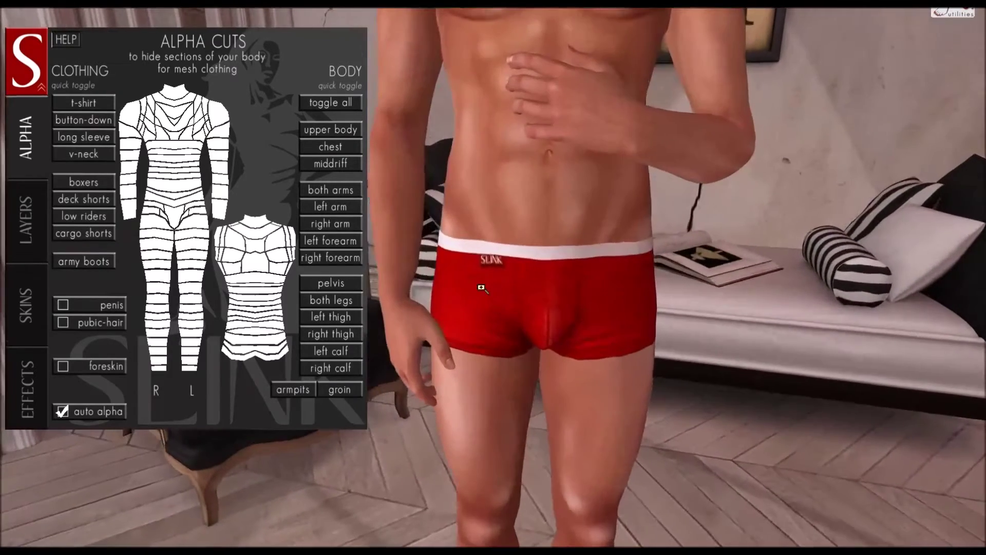
pyautogui.click(335, 391)
pyautogui.moveTo(520, 247); pyautogui.dragTo(519, 303)
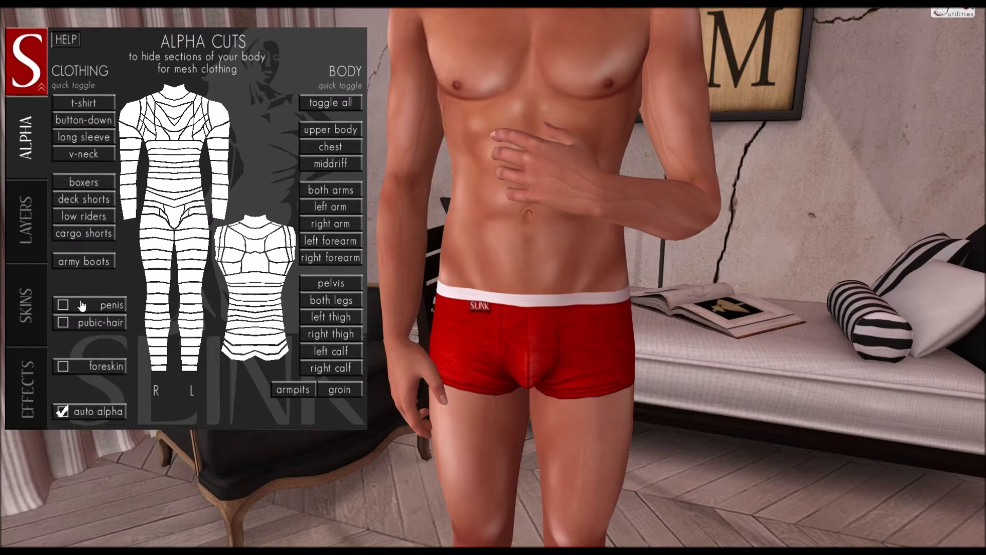
# Step: Examine the underwear layer over the pelvis from several angles and distances
pyautogui.moveTo(495, 329); pyautogui.dragTo(474, 247)
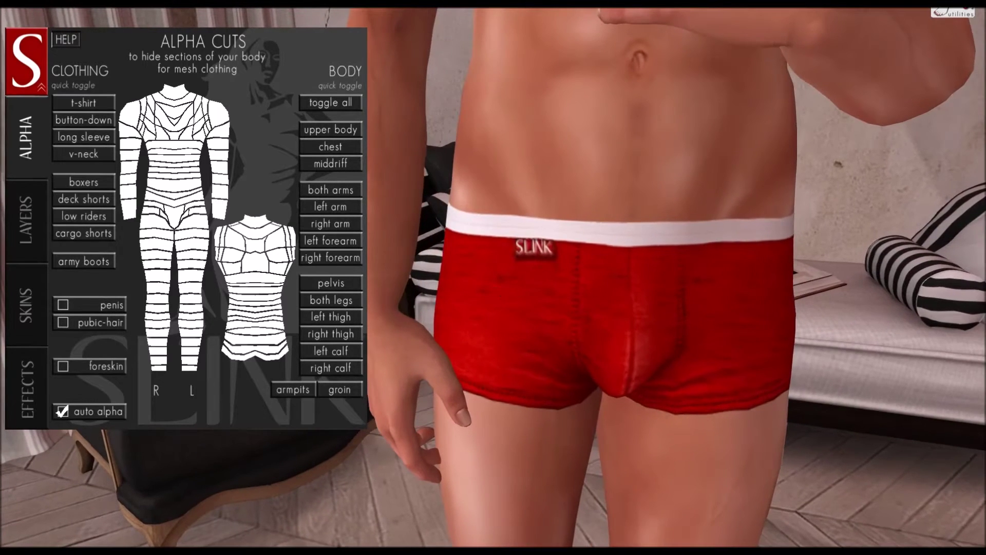
pyautogui.moveTo(473, 286); pyautogui.dragTo(452, 275)
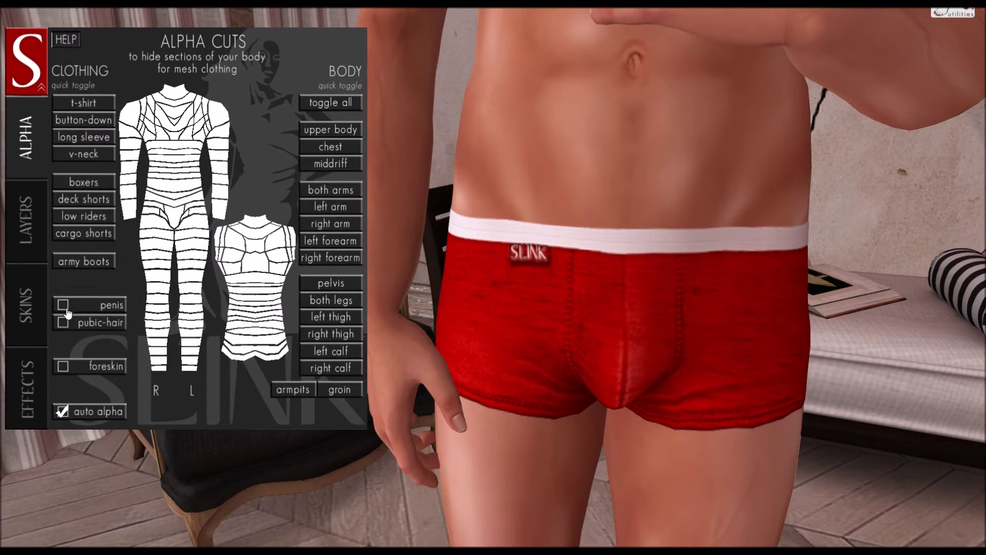
pyautogui.scroll(-4, 487, 280)
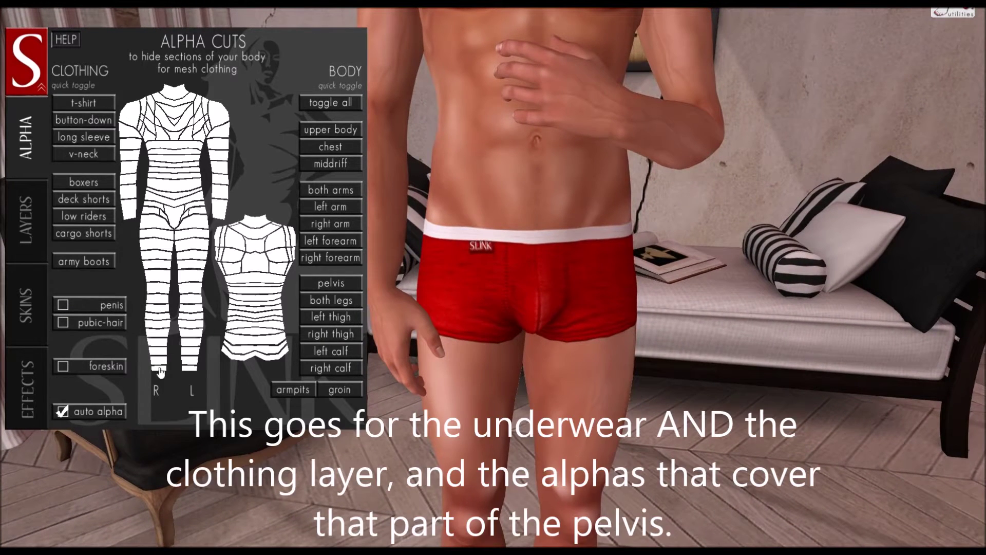
pyautogui.moveTo(499, 292); pyautogui.dragTo(452, 246)
pyautogui.moveTo(520, 316); pyautogui.dragTo(482, 327)
pyautogui.scroll(3, 514, 308)
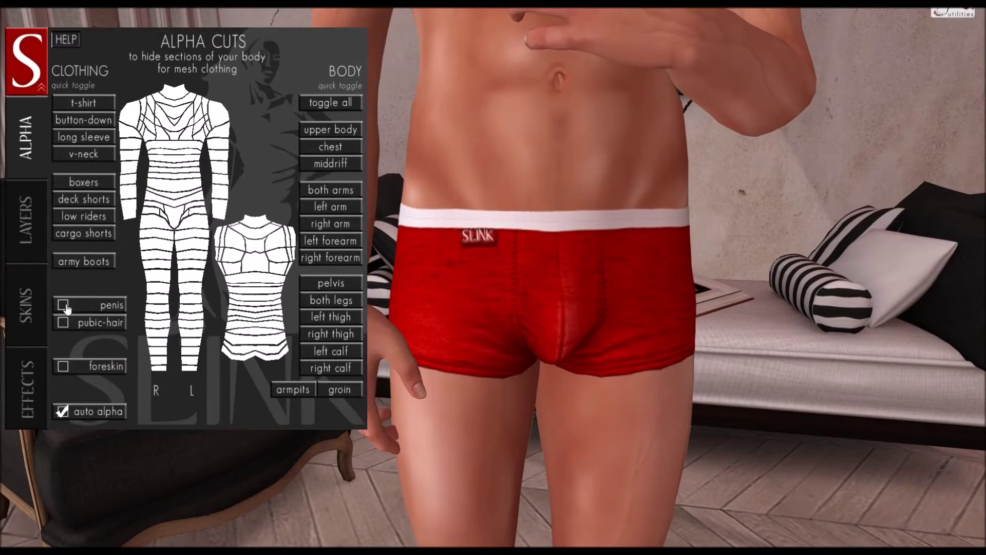
pyautogui.moveTo(480, 297); pyautogui.dragTo(483, 296)
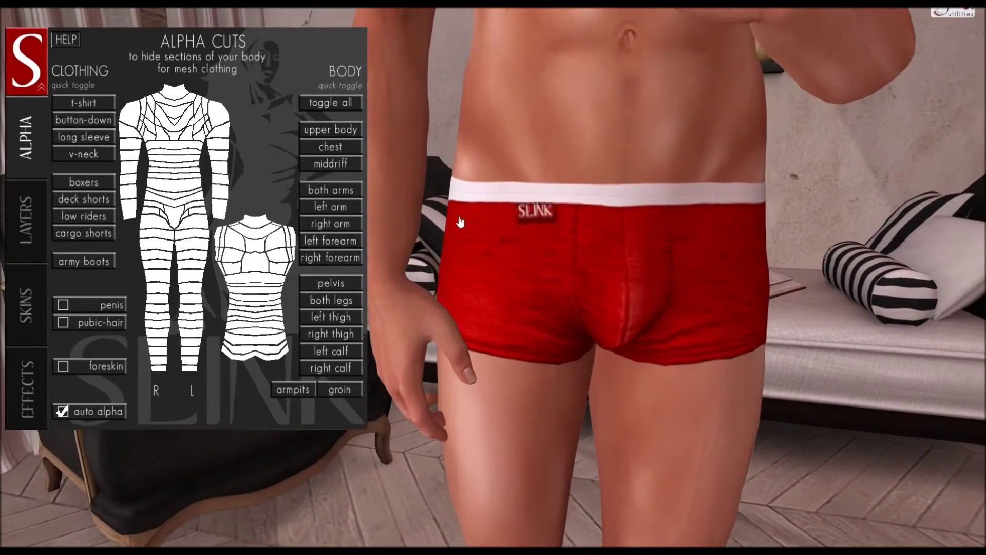
# Step: Open the help overlay for the alpha cuts section
pyautogui.moveTo(483, 296); pyautogui.dragTo(491, 288)
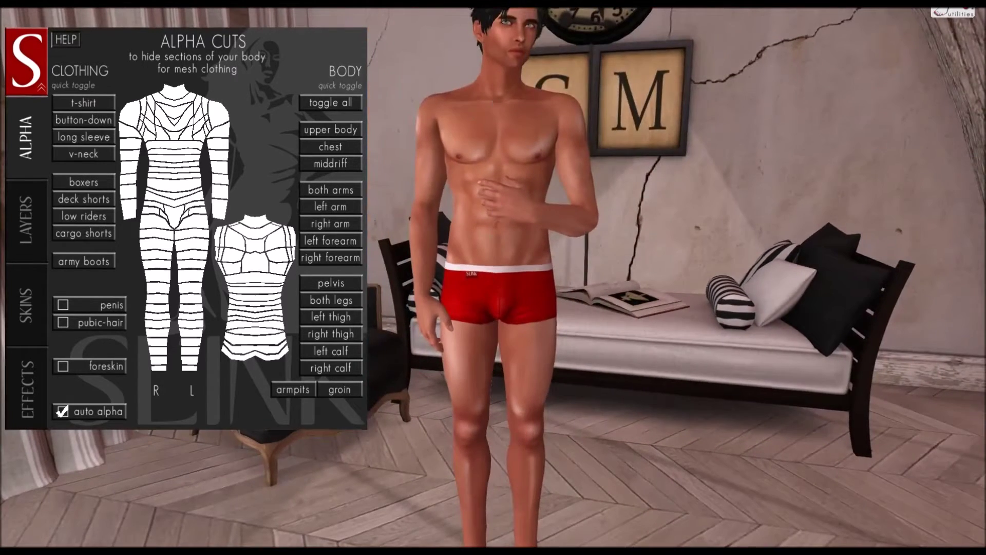
pyautogui.moveTo(475, 110); pyautogui.dragTo(499, 359)
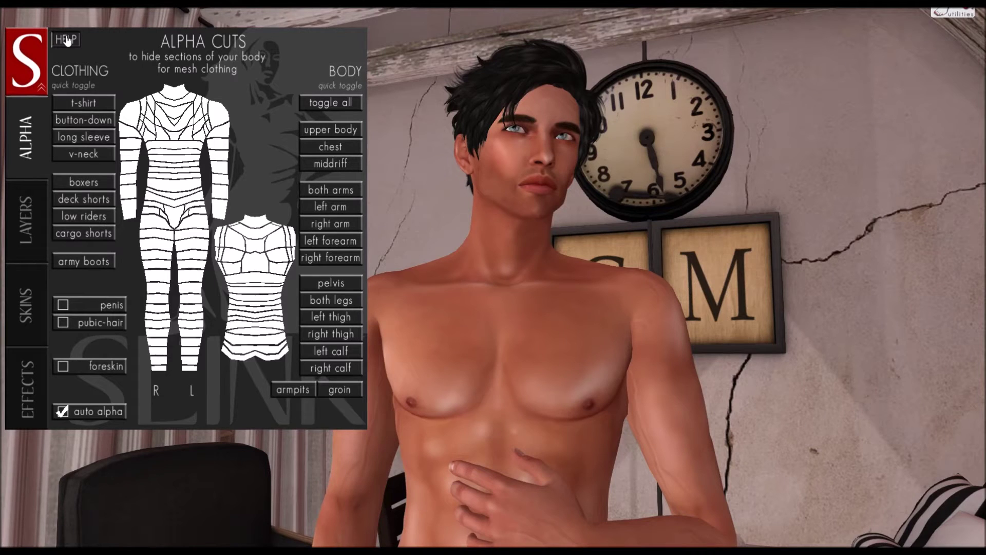
pyautogui.click(66, 40)
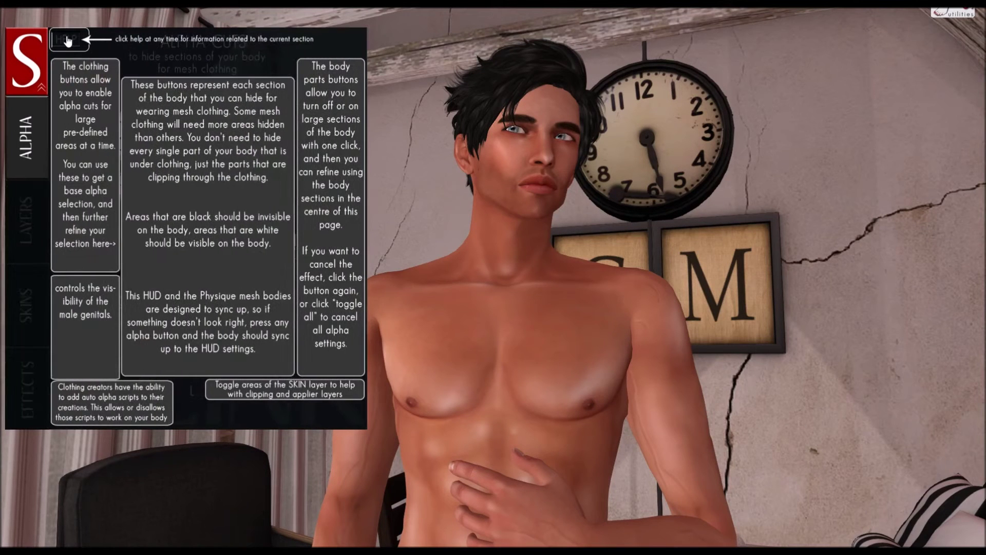